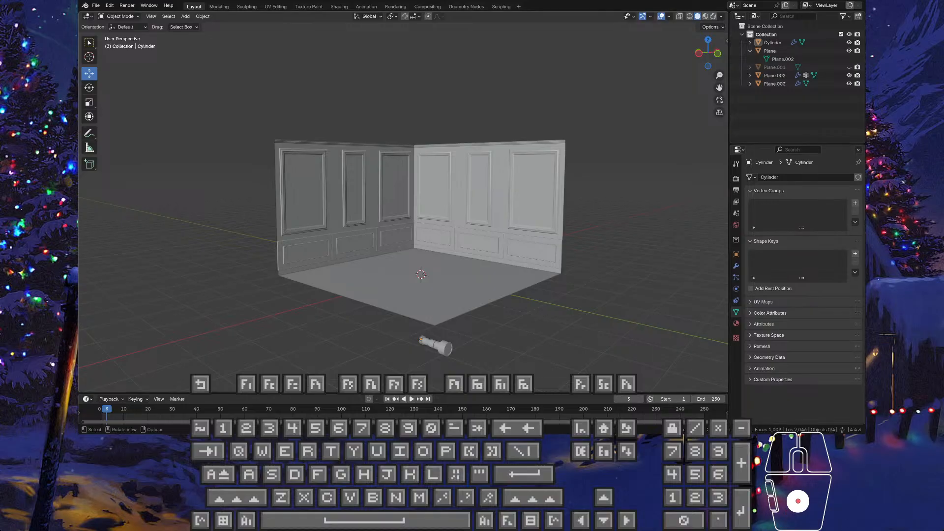
pyautogui.scroll(8, 403, 216)
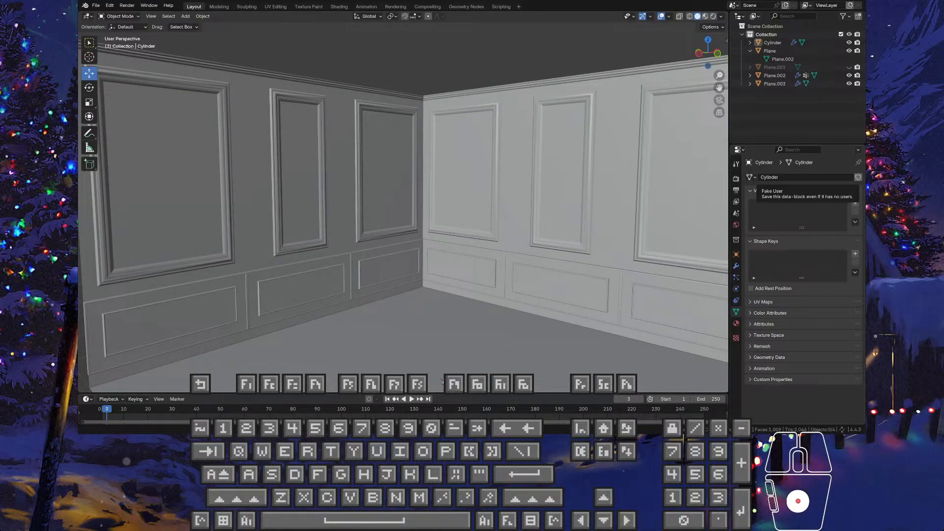
pyautogui.rightClick(858, 177)
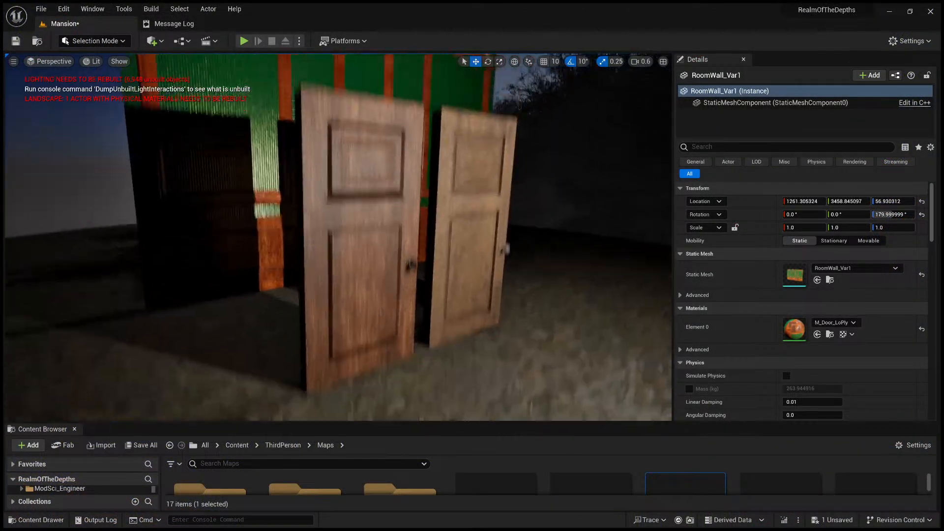
# In Unreal Editor, move the RoomWall_Var1 wall along Y to about 3201.67, away from the doors.
pyautogui.moveTo(339, 237); pyautogui.dragTo(332, 187, button='right')
pyautogui.press('g')
pyautogui.press('s')
pyautogui.scroll(3, 393, 271)
pyautogui.moveTo(384, 246); pyautogui.dragTo(394, 276, button='right')
pyautogui.moveTo(473, 352); pyautogui.dragTo(661, 418)
pyautogui.press('d')
pyautogui.moveTo(502, 331); pyautogui.dragTo(462, 294, button='right')
pyautogui.press('a')
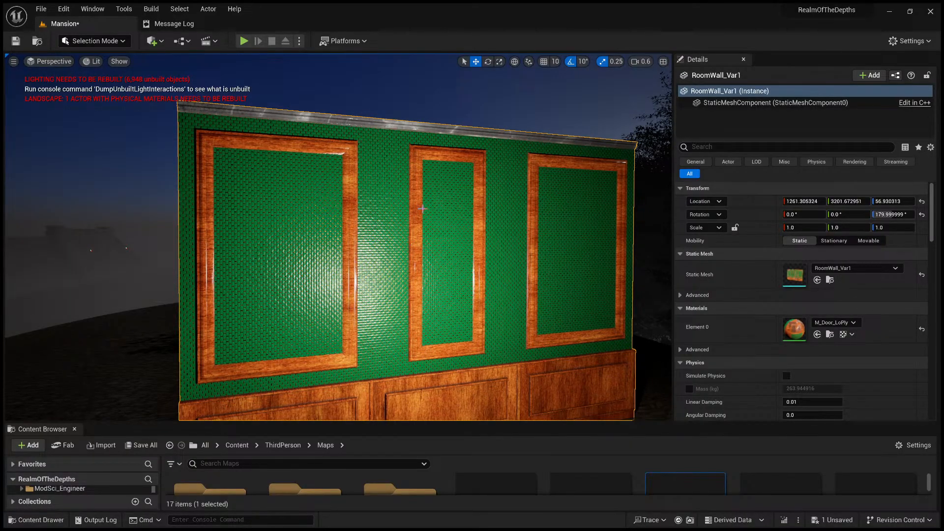
# Examine the wall's green wallpaper, wooden frames and lower panelling, both close up and from a distance.
pyautogui.scroll(8, 355, 193)
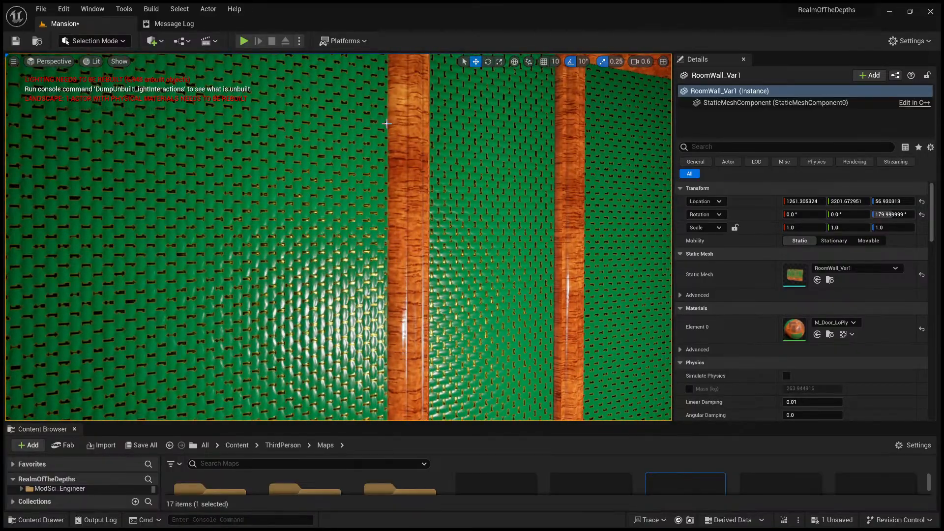
pyautogui.press('s')
pyautogui.moveTo(387, 123); pyautogui.dragTo(394, 148, button='right')
pyautogui.press('w')
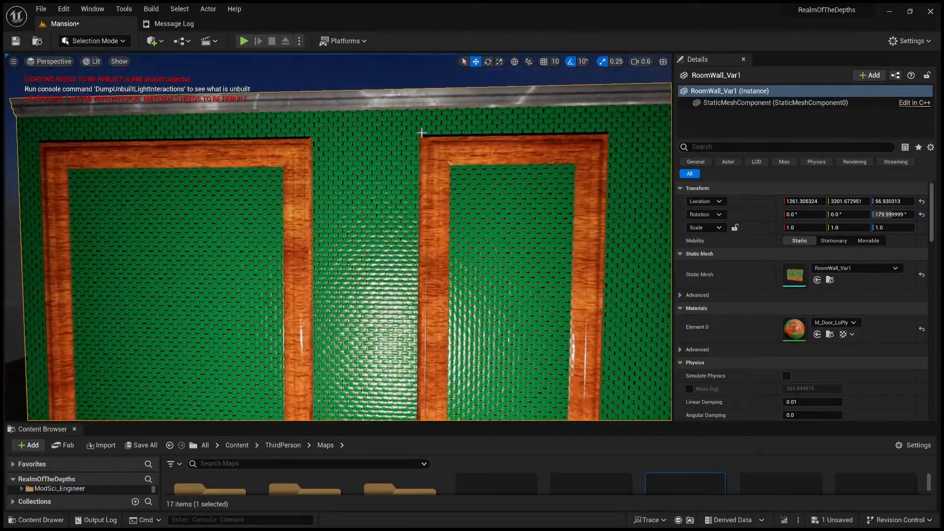
pyautogui.moveTo(347, 184); pyautogui.dragTo(410, 166, button='right')
pyautogui.press('s')
pyautogui.press('w')
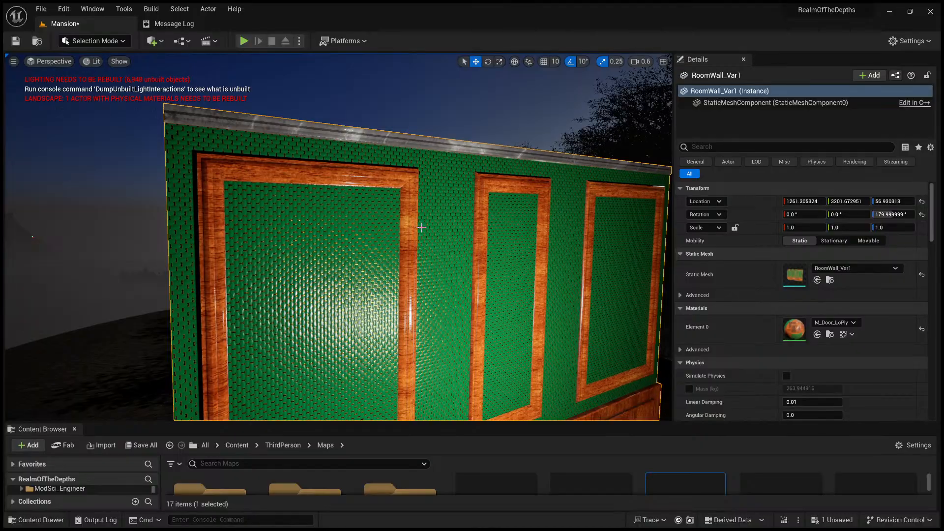
pyautogui.moveTo(430, 244); pyautogui.dragTo(450, 269, button='right')
pyautogui.press('s')
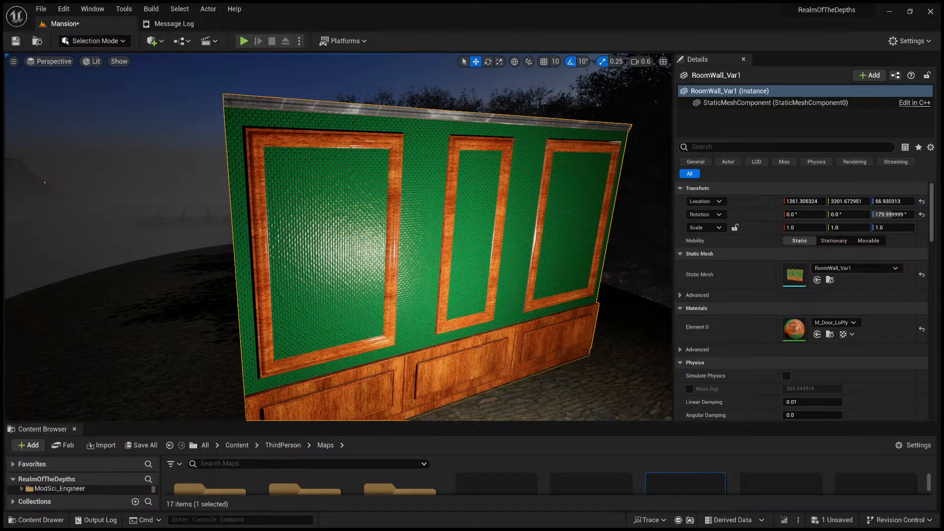
pyautogui.moveTo(461, 279); pyautogui.dragTo(431, 272, button='right')
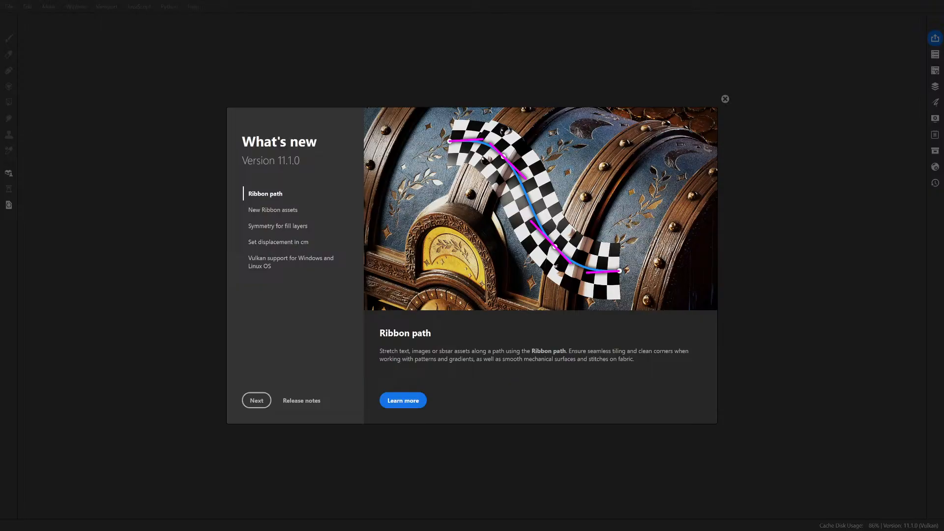
# In Substance 3D Painter, read the What's new pages from New Ribbon assets to Vulkan support and dismiss the dialog.
pyautogui.click(274, 210)
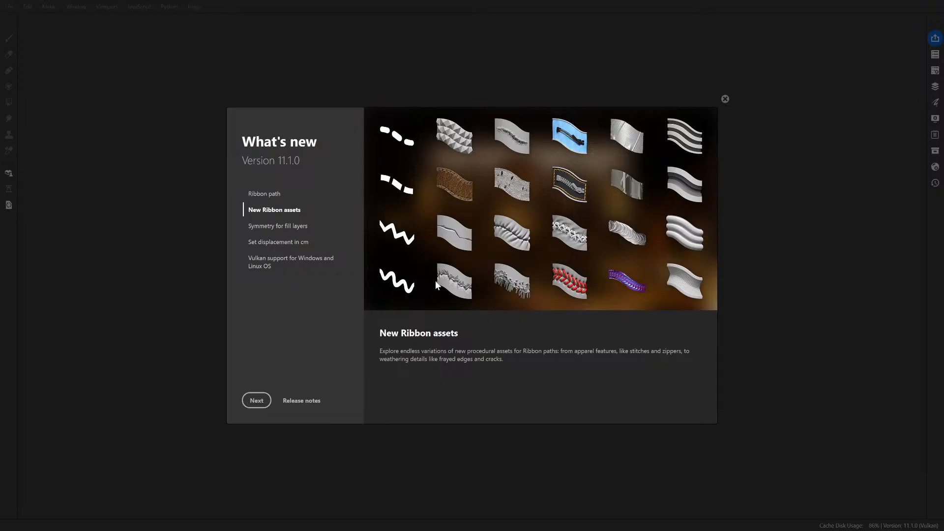
pyautogui.click(291, 226)
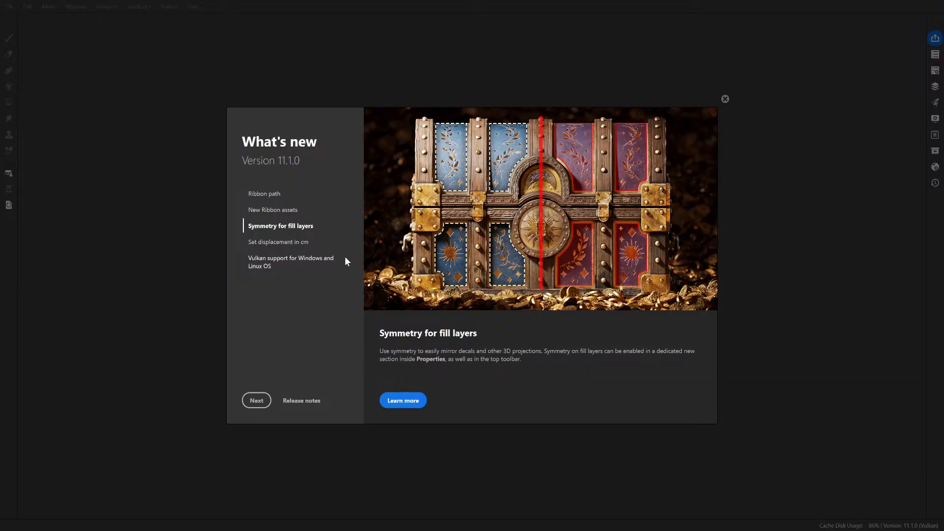
pyautogui.click(291, 242)
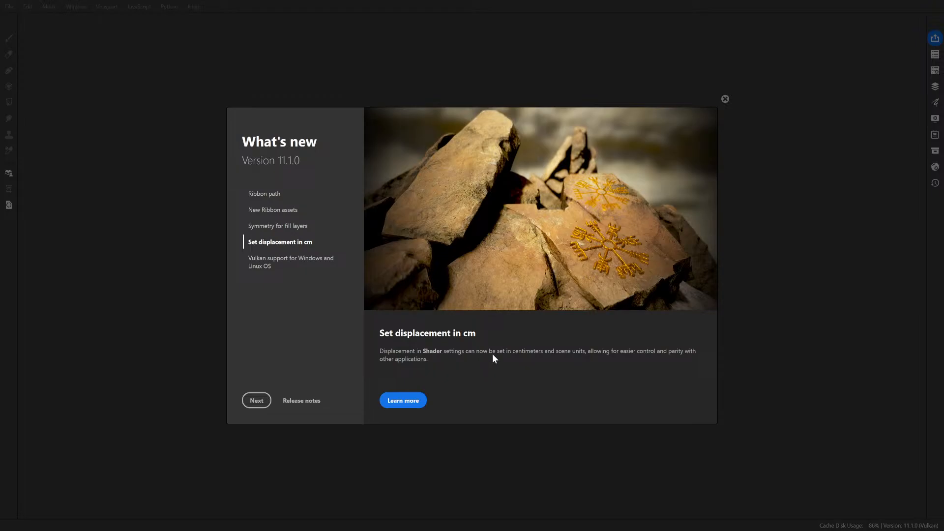
pyautogui.click(257, 400)
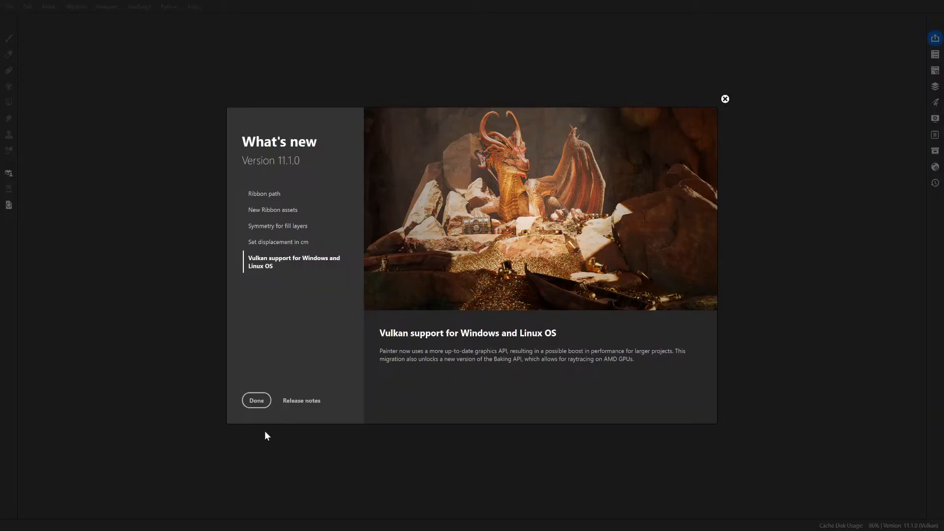
pyautogui.click(259, 398)
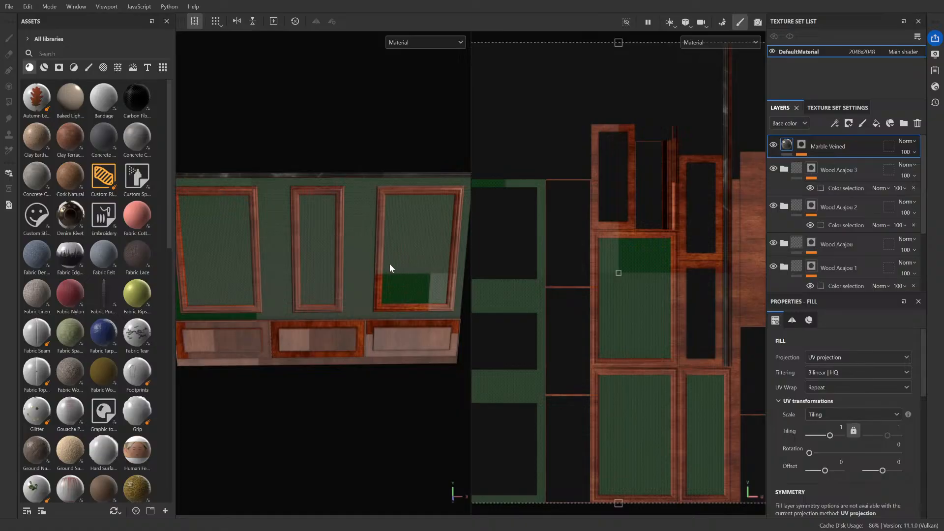
# Examine the textured wall model's green fabric, wooden frames and marble trim at several distances and at an angle.
pyautogui.scroll(3, 397, 285)
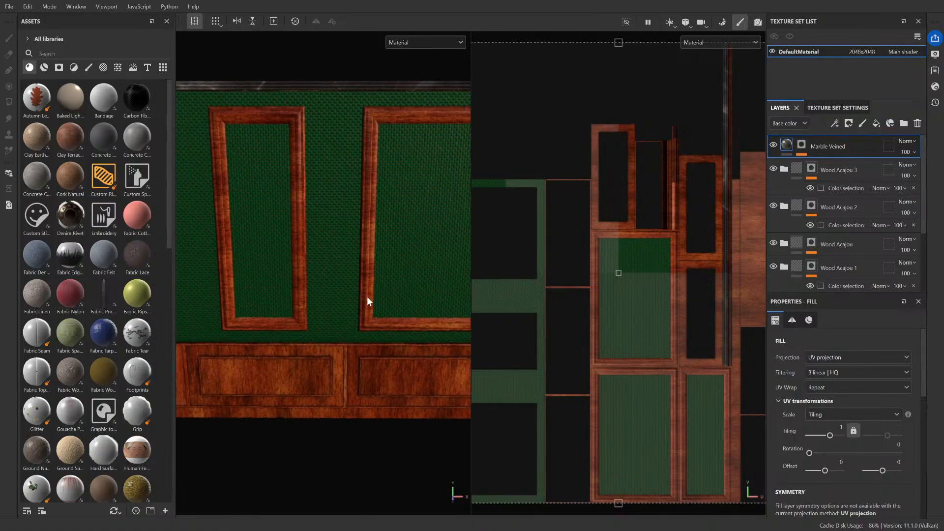
pyautogui.scroll(-3, 369, 295)
pyautogui.scroll(-2, 431, 305)
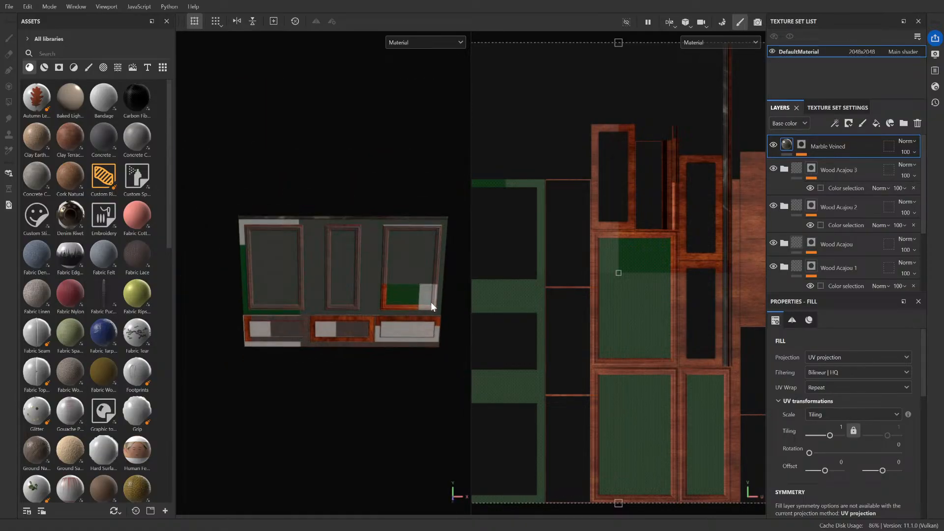
pyautogui.scroll(4, 431, 305)
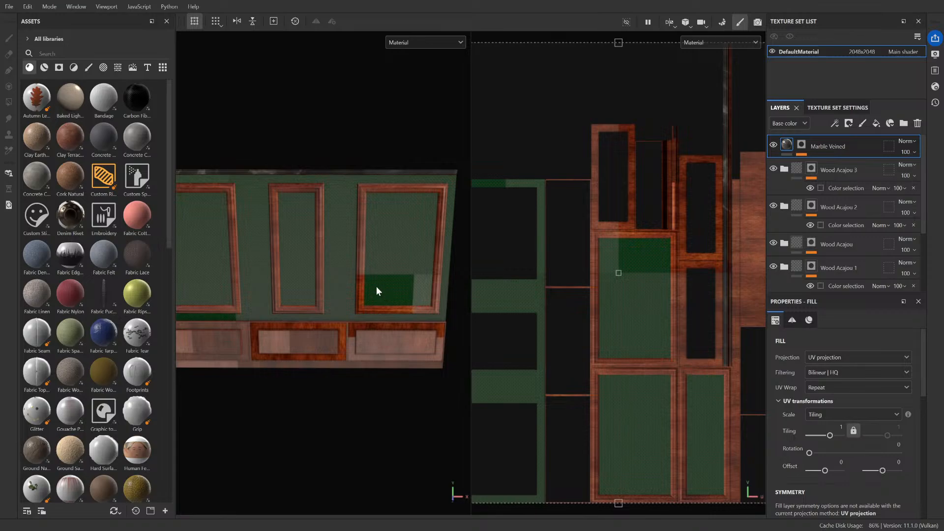
pyautogui.press('shift')
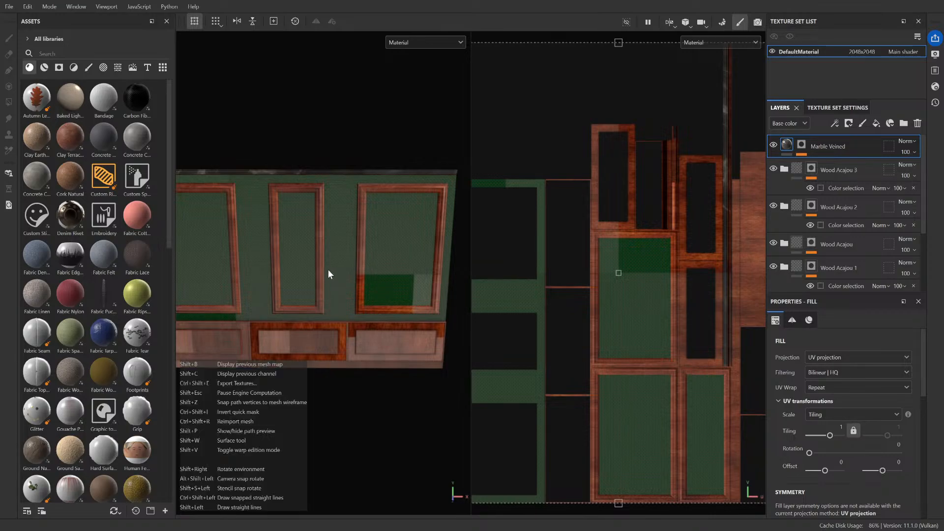
pyautogui.scroll(-1, 328, 270)
pyautogui.scroll(3, 328, 269)
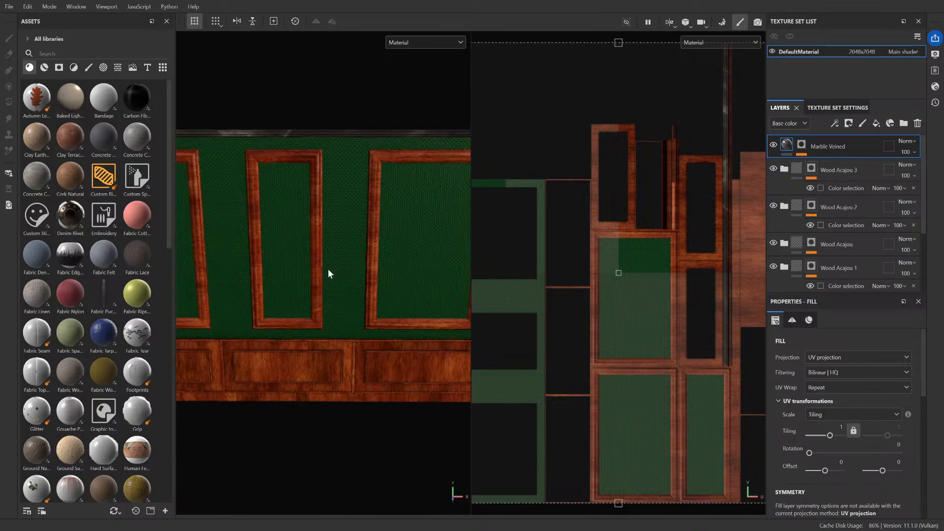
pyautogui.scroll(-3, 328, 270)
pyautogui.keyDown('alt'); pyautogui.moveTo(339, 275); pyautogui.dragTo(382, 280, button='middle'); pyautogui.keyUp('alt')
pyautogui.scroll(5, 336, 273)
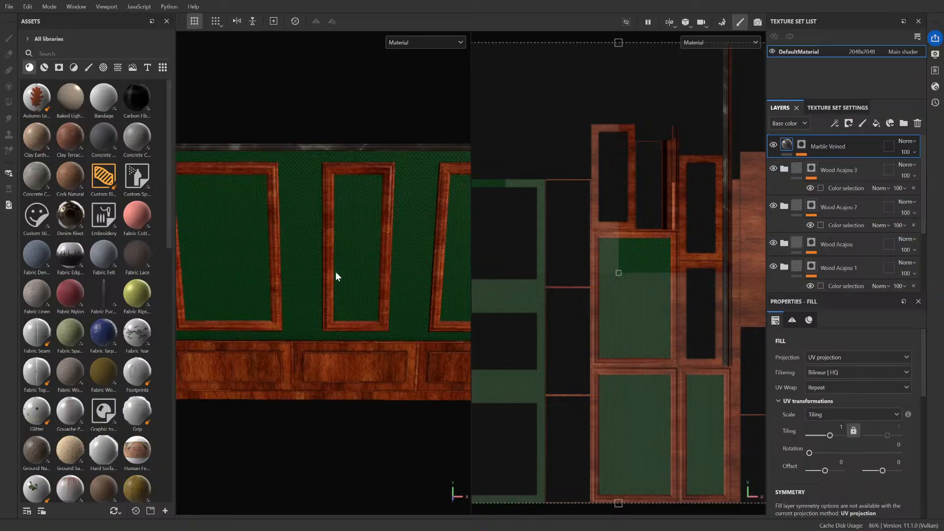
pyautogui.keyDown('alt'); pyautogui.moveTo(339, 294); pyautogui.dragTo(181, 144); pyautogui.keyUp('alt')
# Search the asset library for "wall" and for "paper", limiting the results to materials.
pyautogui.click(81, 49)
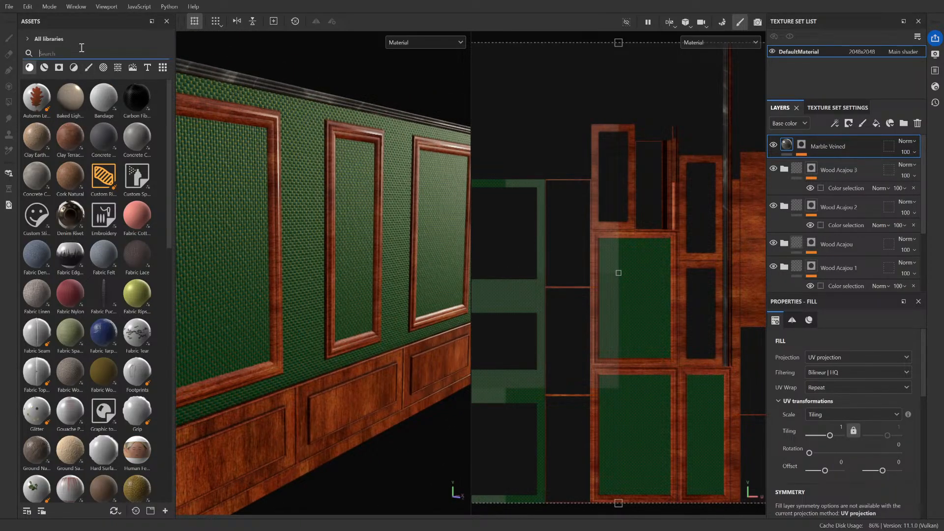
pyautogui.write('wall')
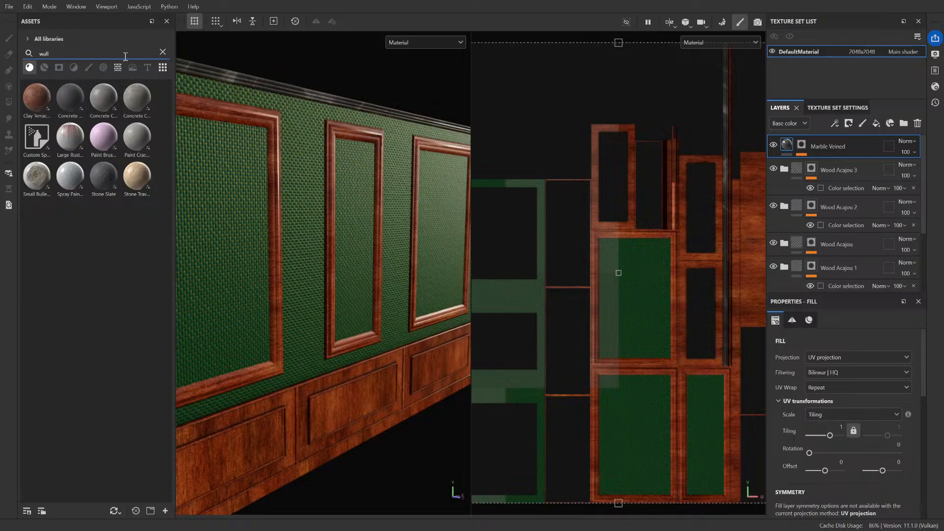
pyautogui.click(161, 52)
pyautogui.write('paper')
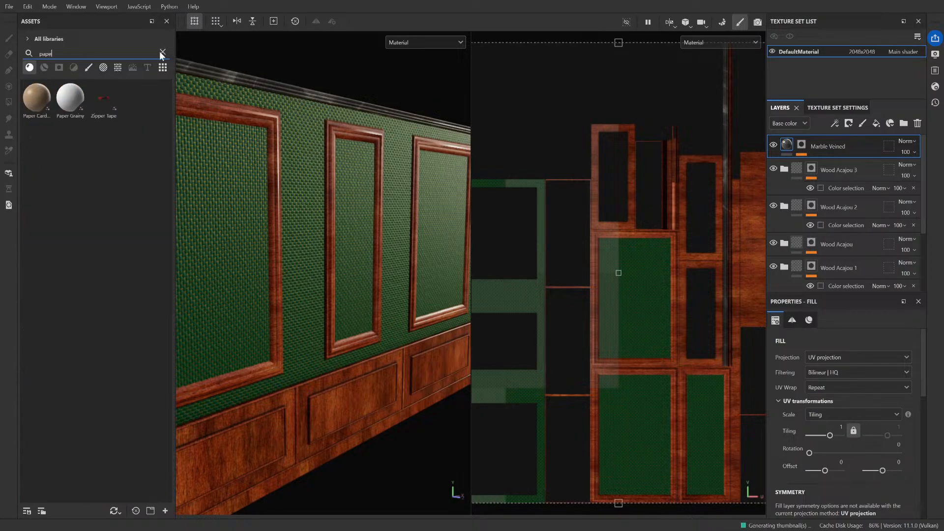
pyautogui.click(44, 67)
pyautogui.click(29, 67)
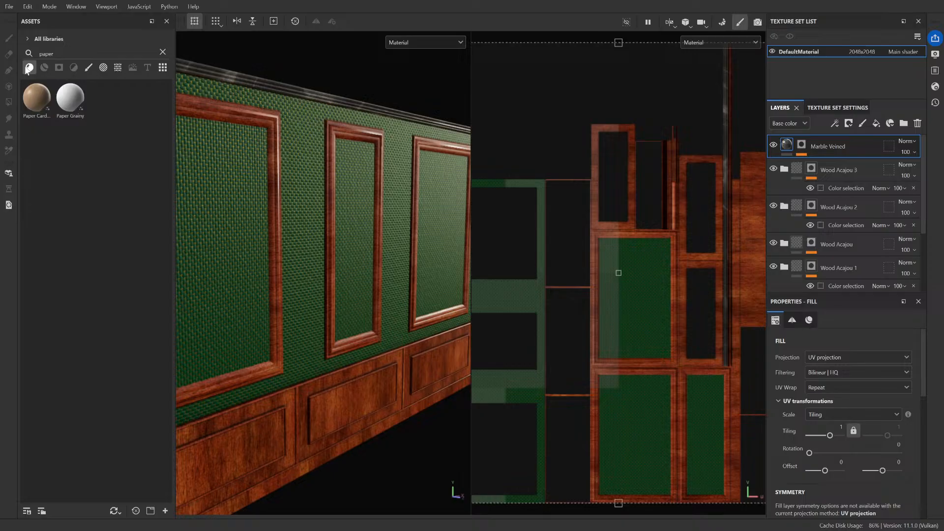
# Search the materials for "paint" and look through the matching ones.
pyautogui.click(163, 52)
pyautogui.write('paint')
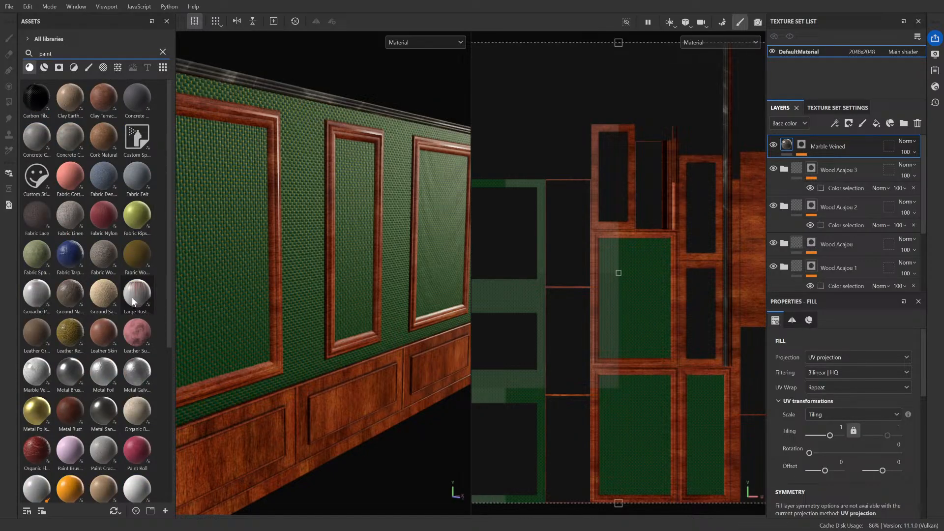
pyautogui.scroll(-5, 136, 300)
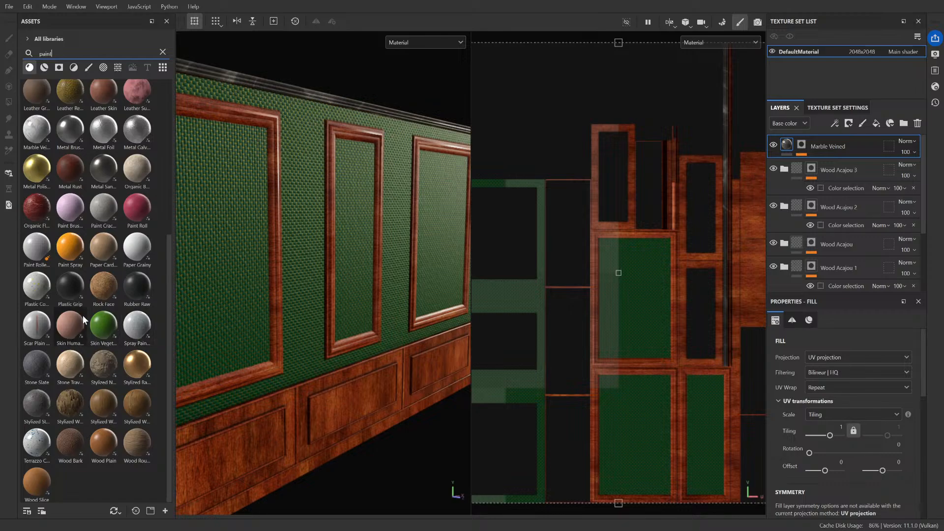
pyautogui.scroll(5, 81, 315)
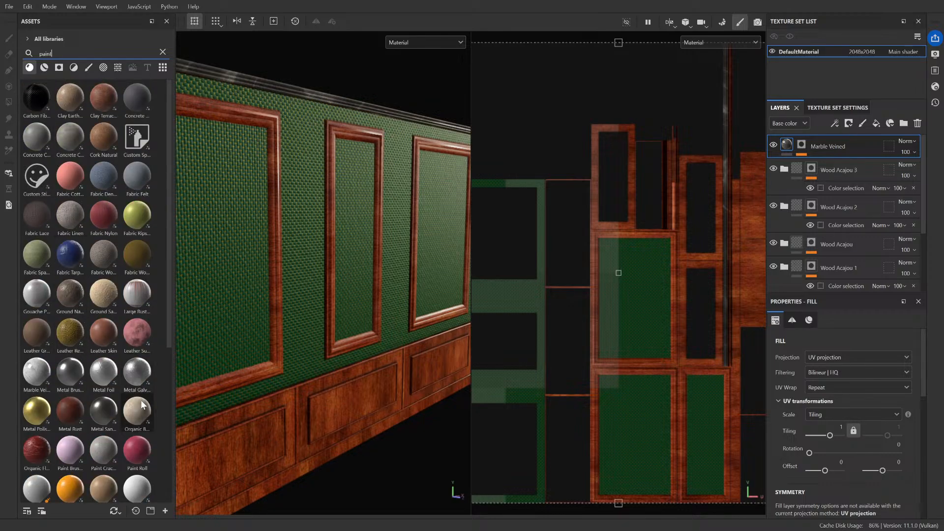
pyautogui.scroll(-5, 145, 349)
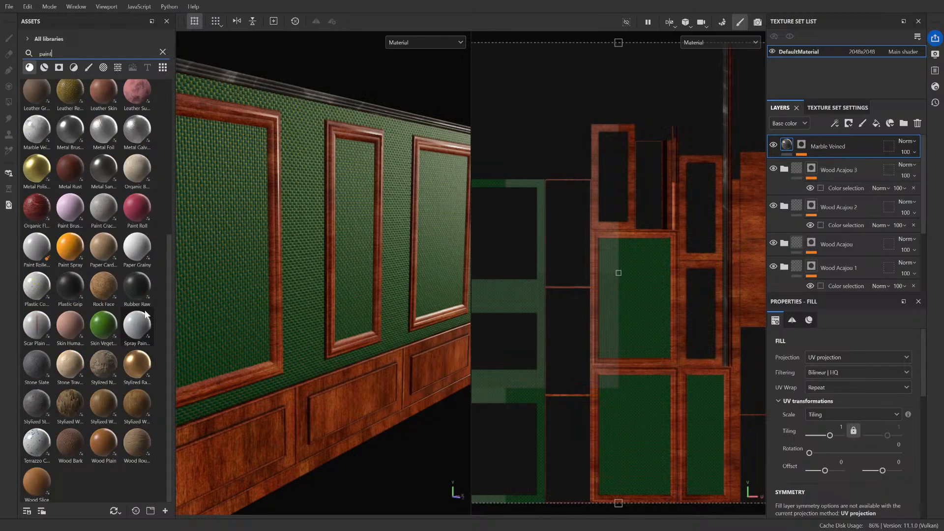
# Try the Spray Paint Tag material over the whole wall, inspect its look on the model, and undo it.
pyautogui.moveTo(146, 347); pyautogui.dragTo(313, 254)
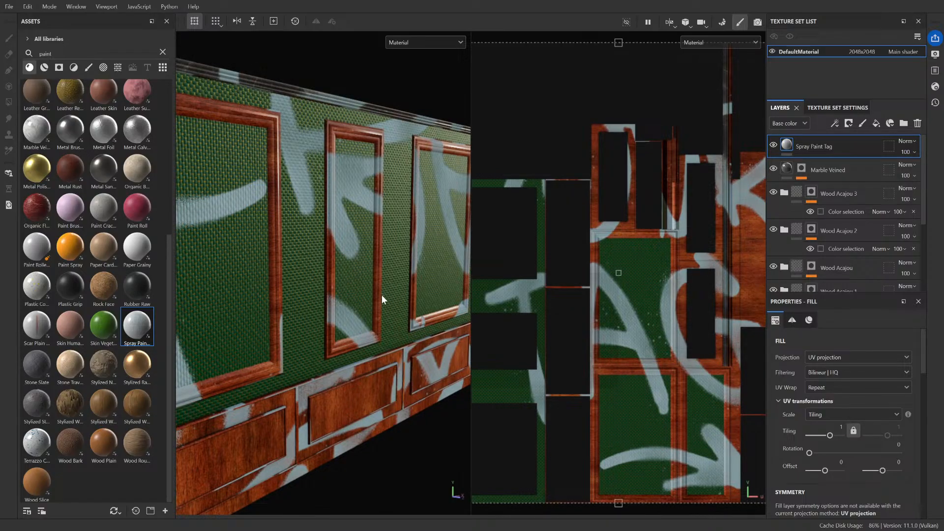
pyautogui.scroll(-5, 381, 295)
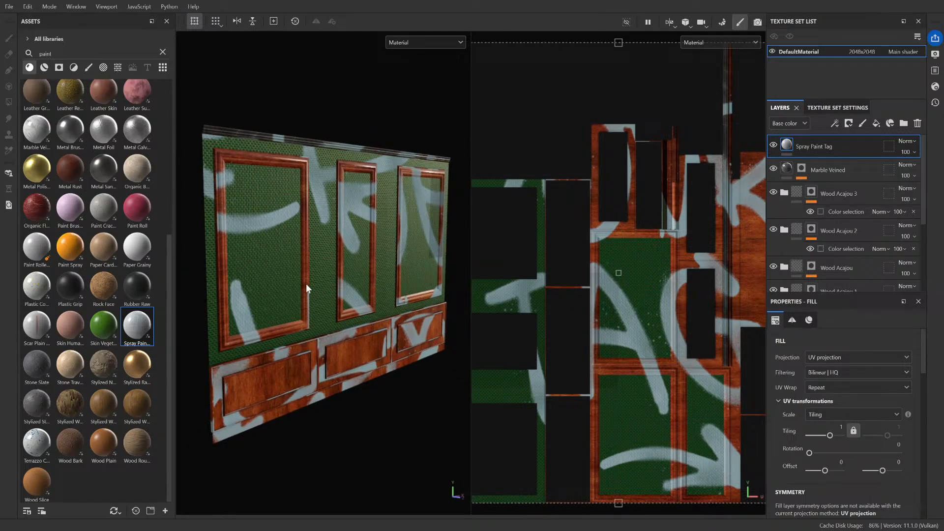
pyautogui.scroll(3, 306, 284)
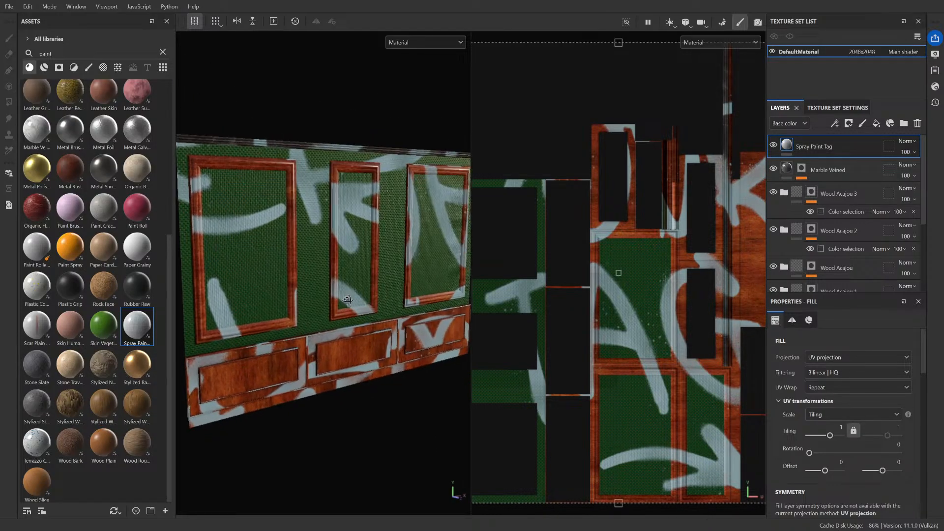
pyautogui.hotkey('ctrl', 'z')
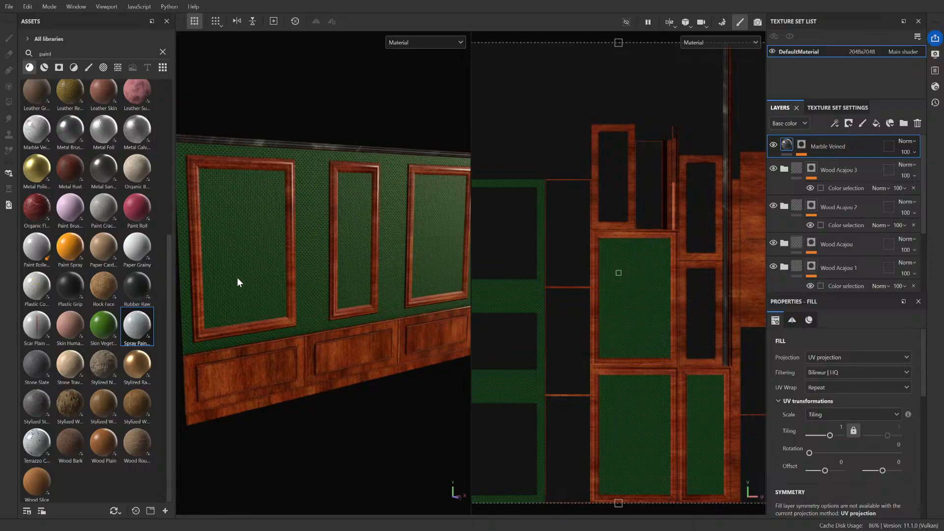